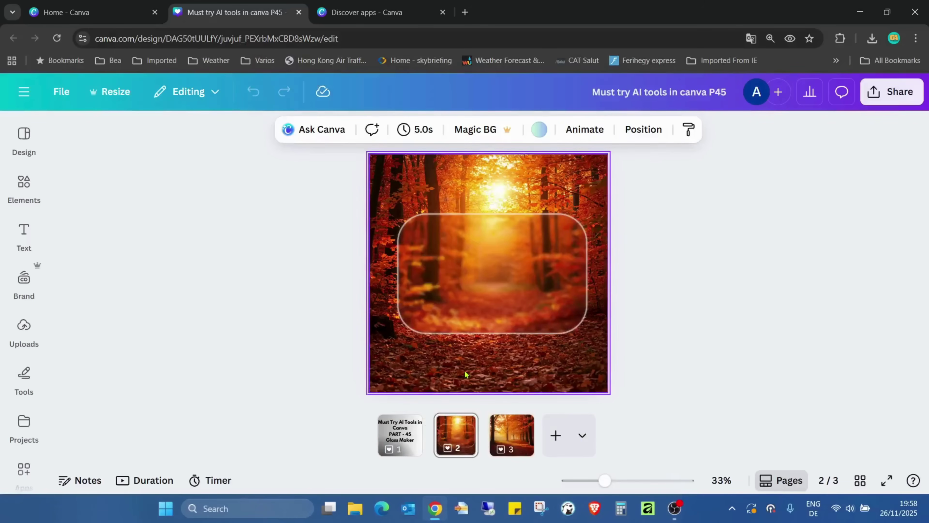
Switch to page 3, which shows the plain autumn forest photo
click(509, 446)
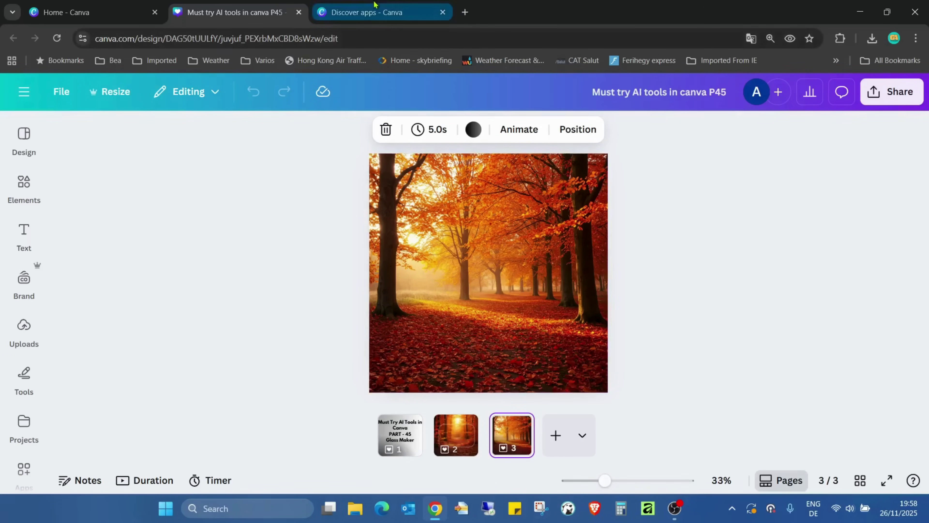
Browse the Glass Maker app details, then close them to return to the page 3 design
click(367, 12)
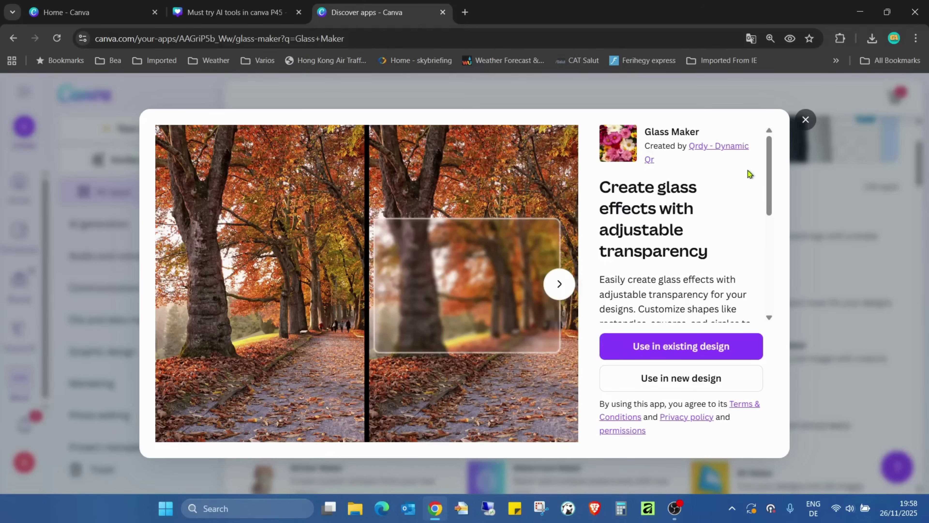
scroll(747, 169, down, 2)
scroll(748, 170, up, 1)
scroll(748, 170, up, 1)
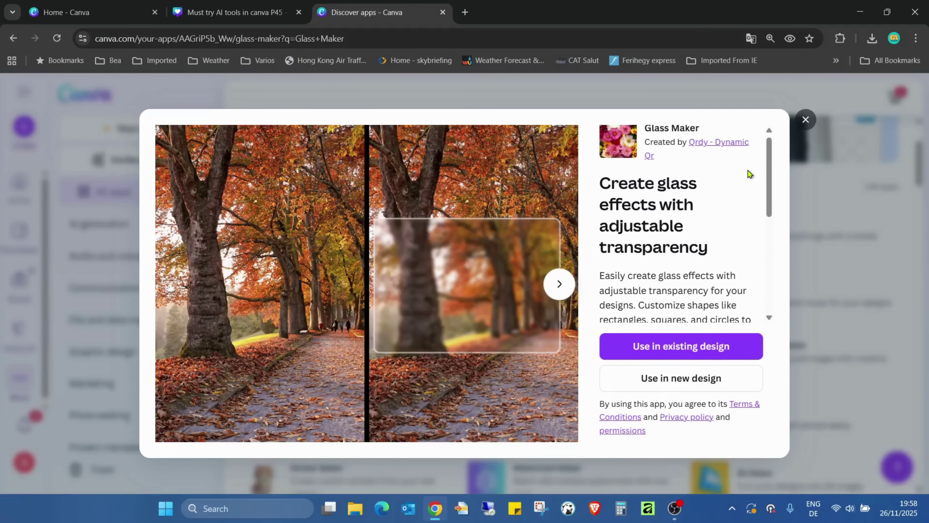
scroll(747, 170, down, 3)
scroll(729, 158, up, 4)
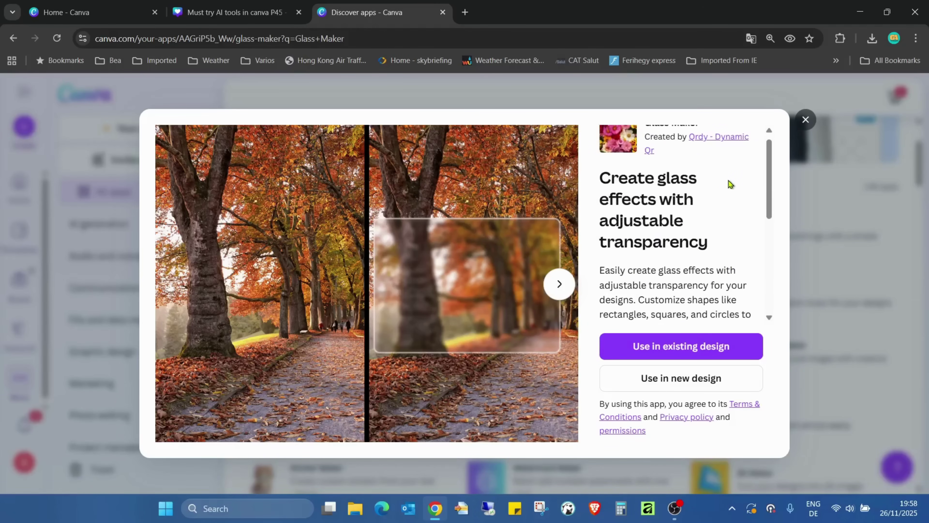
scroll(748, 171, down, 2)
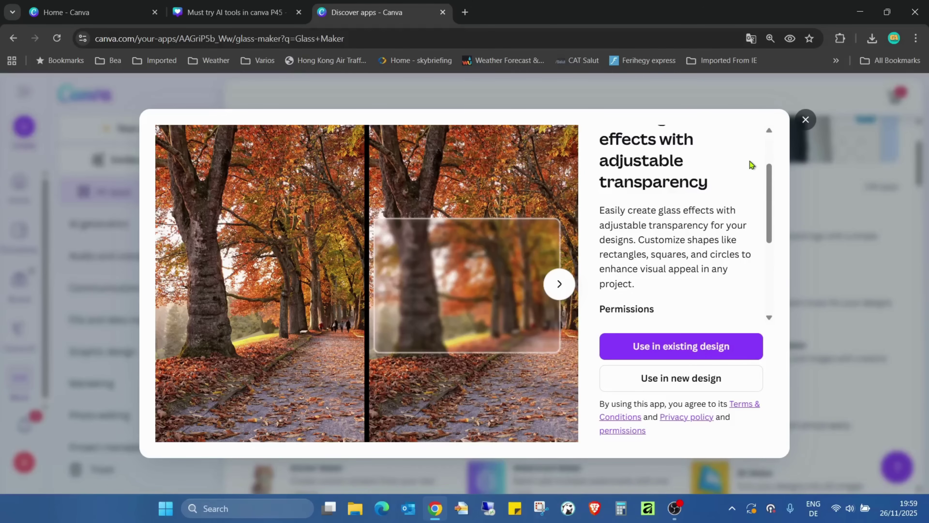
scroll(750, 164, up, 2)
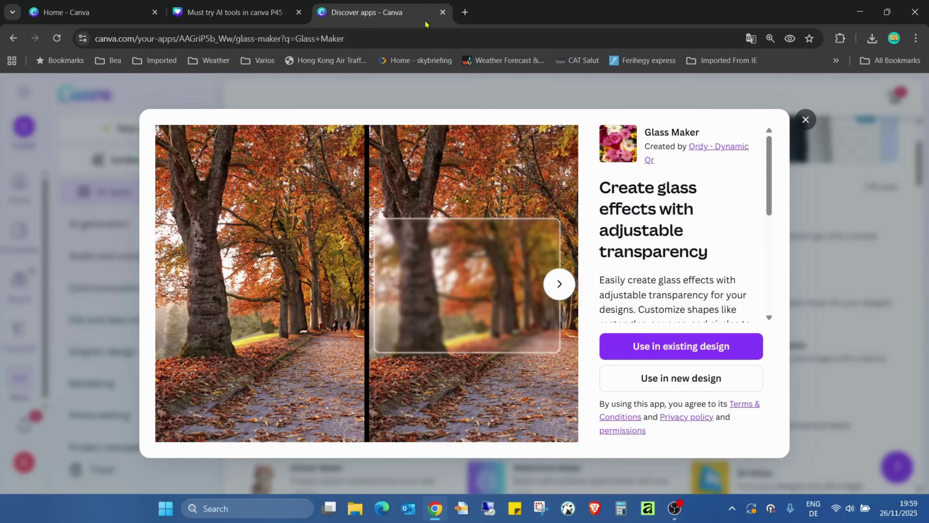
click(443, 13)
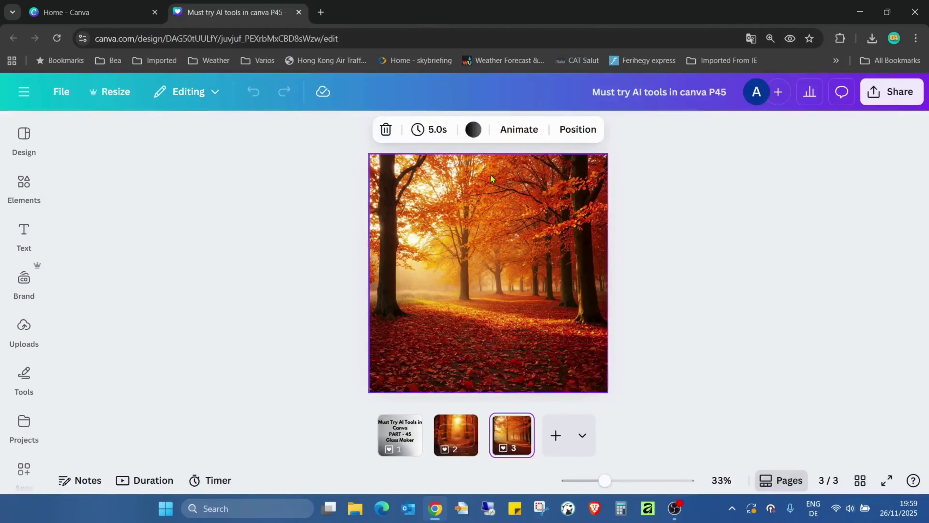
Search the apps for 'glass', open Glass Maker, and pick the forest photo as its image
click(671, 228)
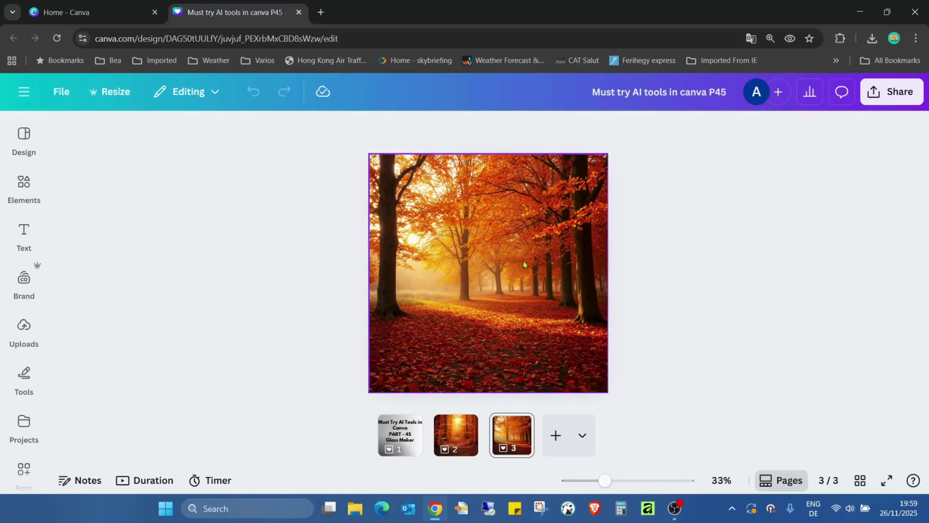
scroll(25, 249, down, 2)
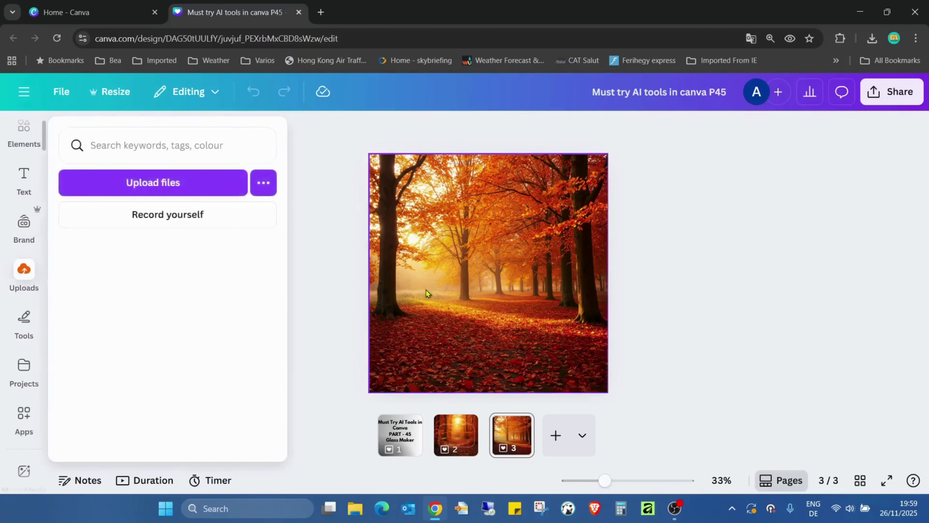
click(24, 414)
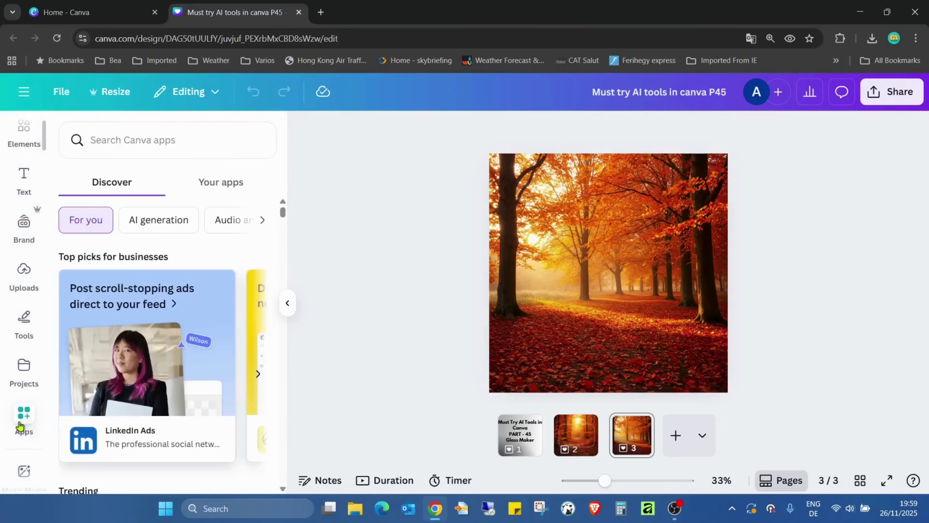
click(171, 136)
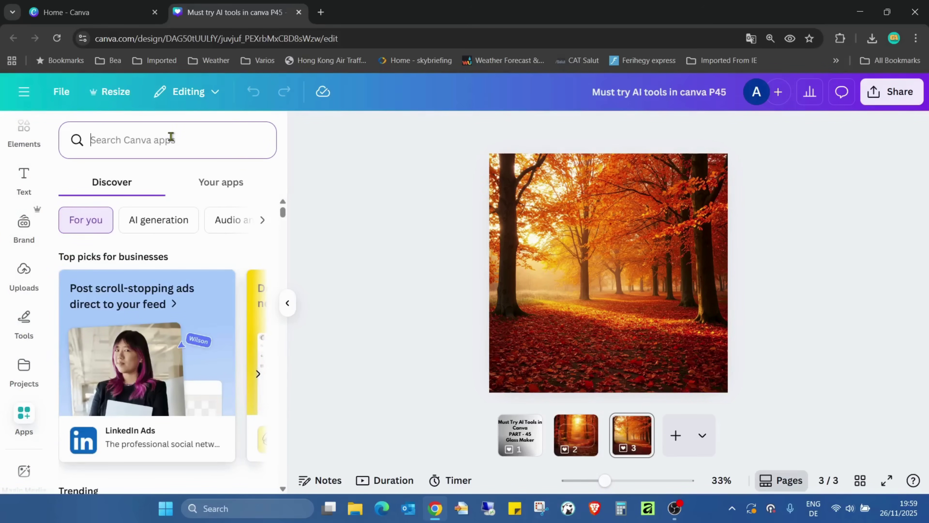
text(glass)
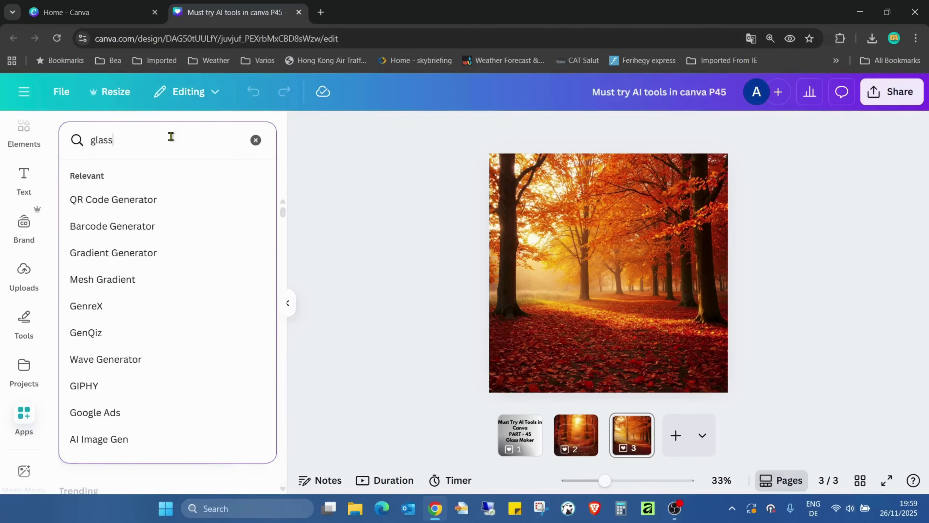
click(120, 201)
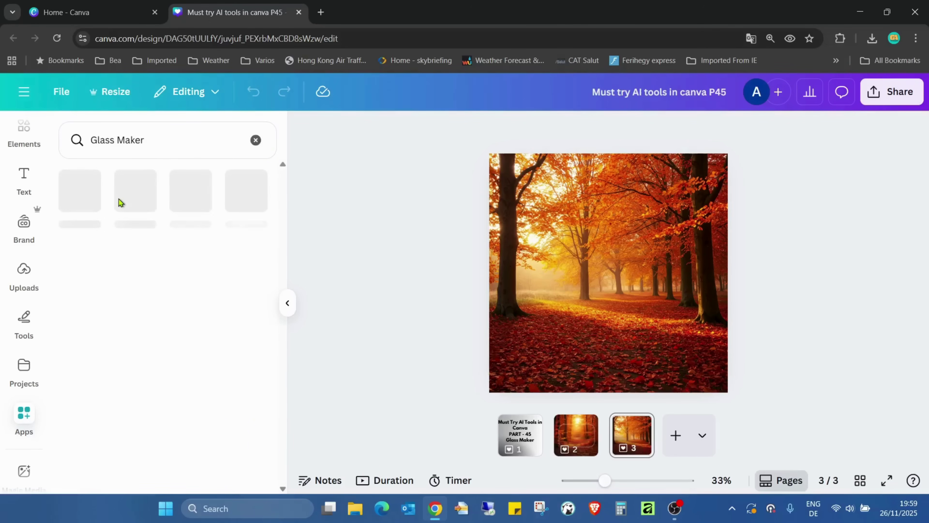
click(78, 204)
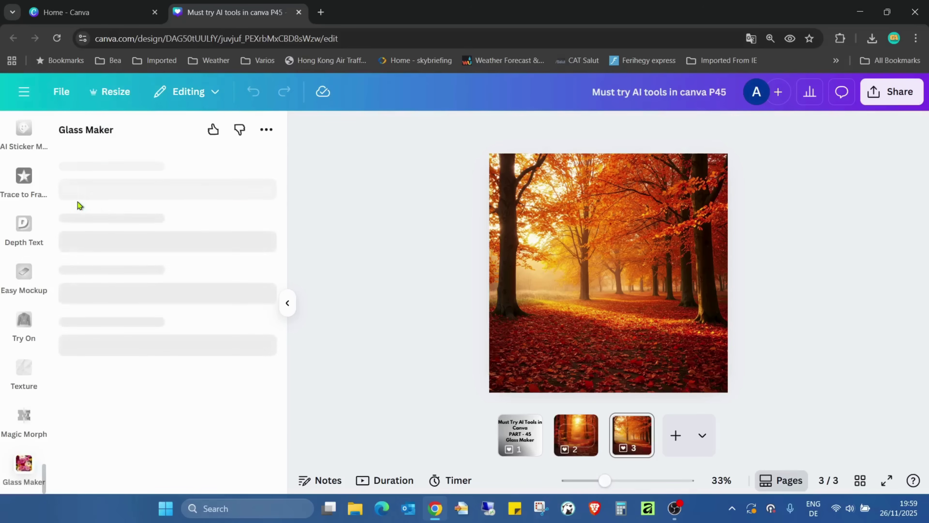
click(683, 220)
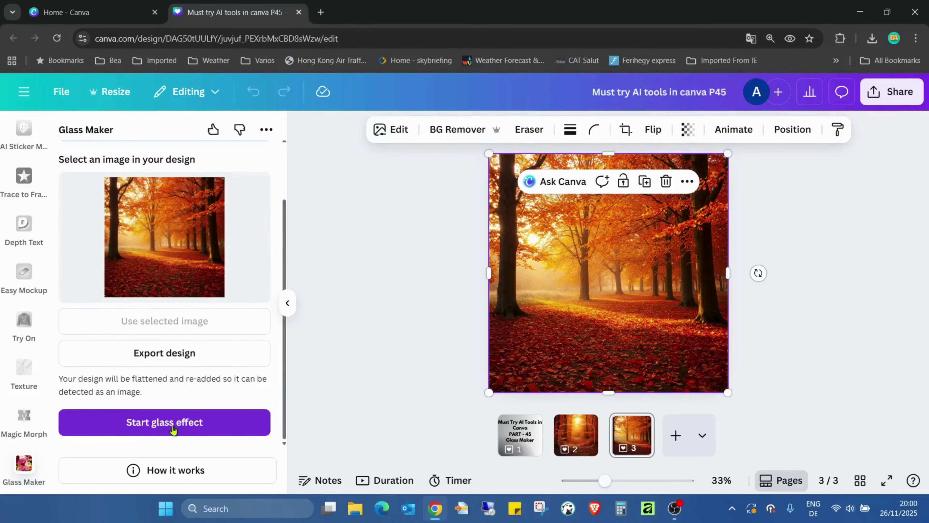
Start the glass effect and place the rectangle at 72.77 × 115.72, scale 1.22 × 0.81
click(181, 429)
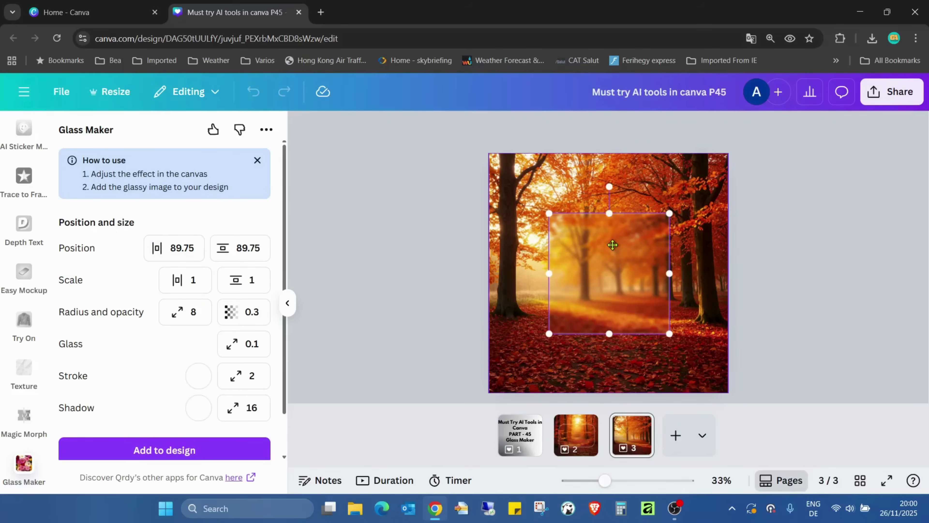
mouse_move(612, 245)
mouse_down()
mouse_move(613, 228)
mouse_move(576, 179)
mouse_move(556, 242)
mouse_move(598, 214)
mouse_move(545, 206)
mouse_move(617, 238)
mouse_move(582, 245)
mouse_move(607, 244)
mouse_move(598, 251)
mouse_move(605, 237)
mouse_up()
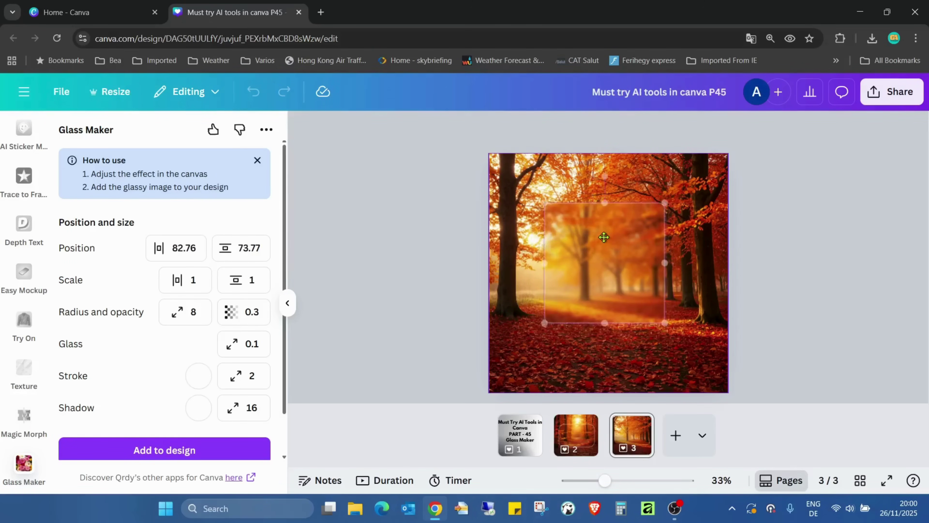
drag(654, 280, 674, 318)
drag(715, 276, 646, 289)
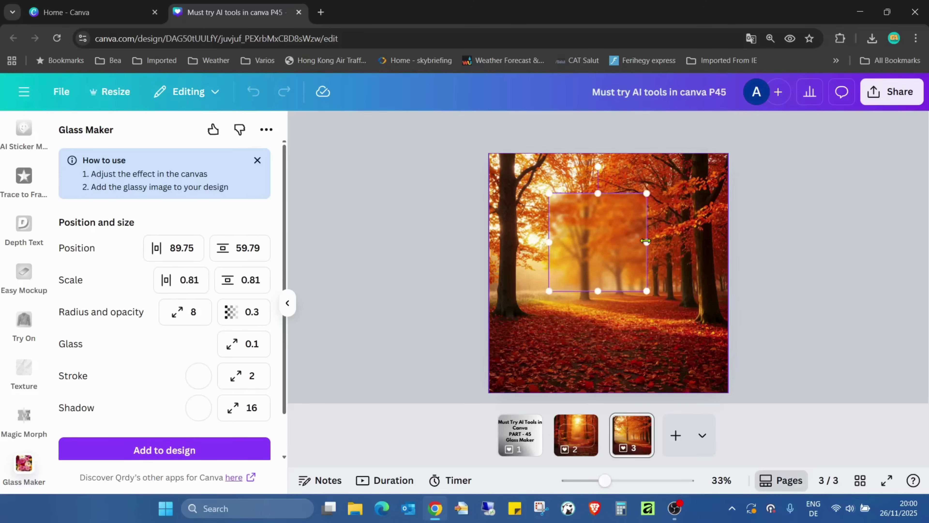
drag(645, 241, 696, 242)
drag(633, 230, 621, 269)
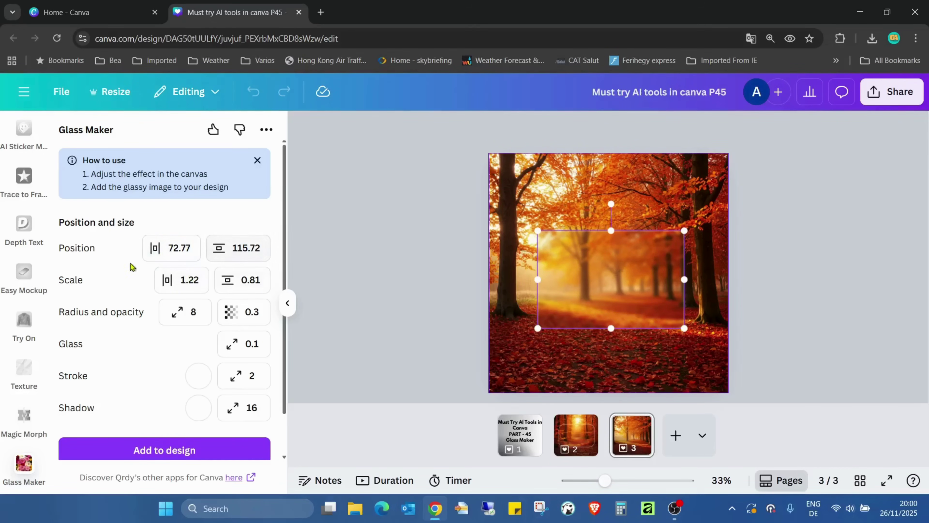
Check the glass box's scale values, nudge it slightly, and test the opacity slider
click(192, 282)
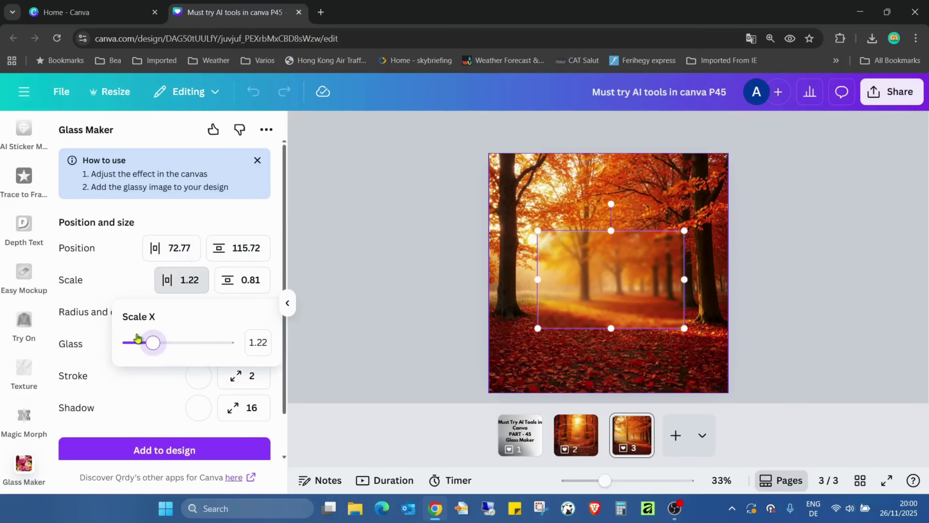
click(210, 221)
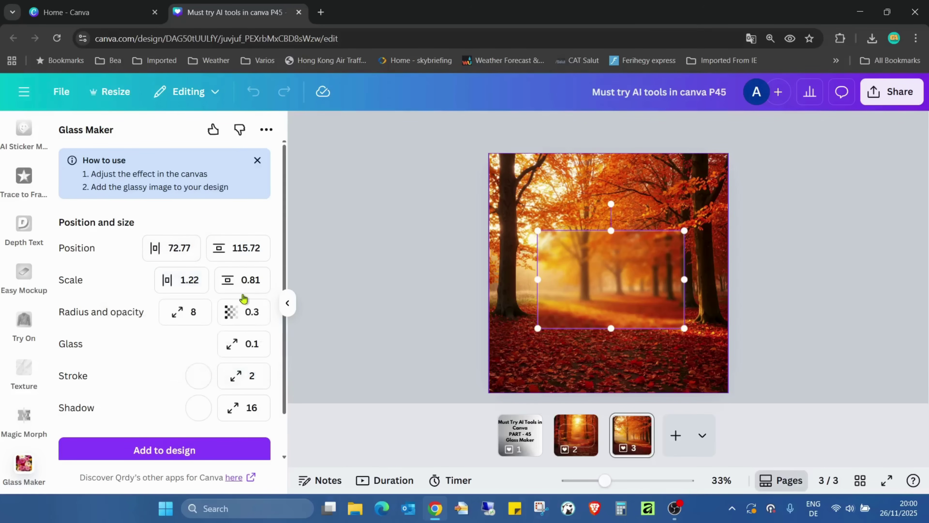
click(241, 280)
click(229, 220)
mouse_move(635, 269)
mouse_down()
mouse_move(637, 242)
mouse_move(605, 257)
mouse_move(643, 273)
mouse_move(636, 254)
mouse_move(631, 272)
mouse_move(631, 265)
mouse_up()
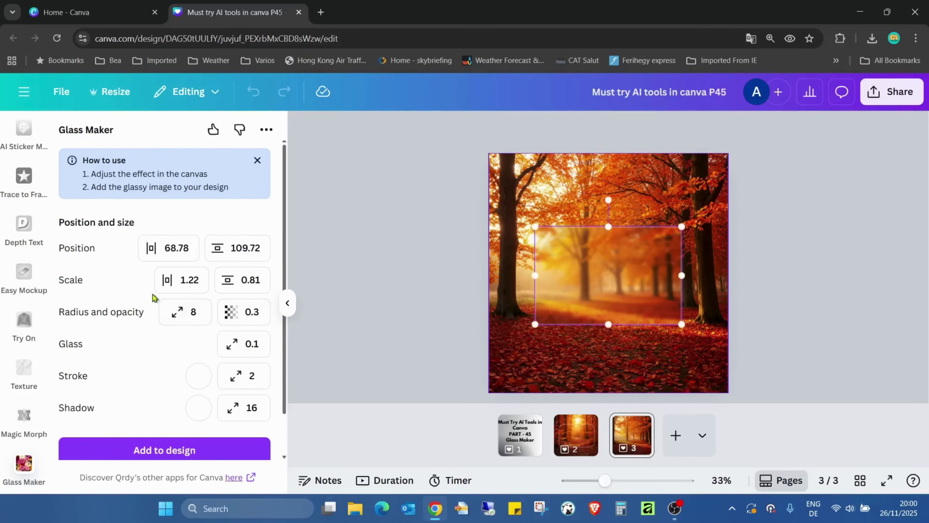
click(245, 311)
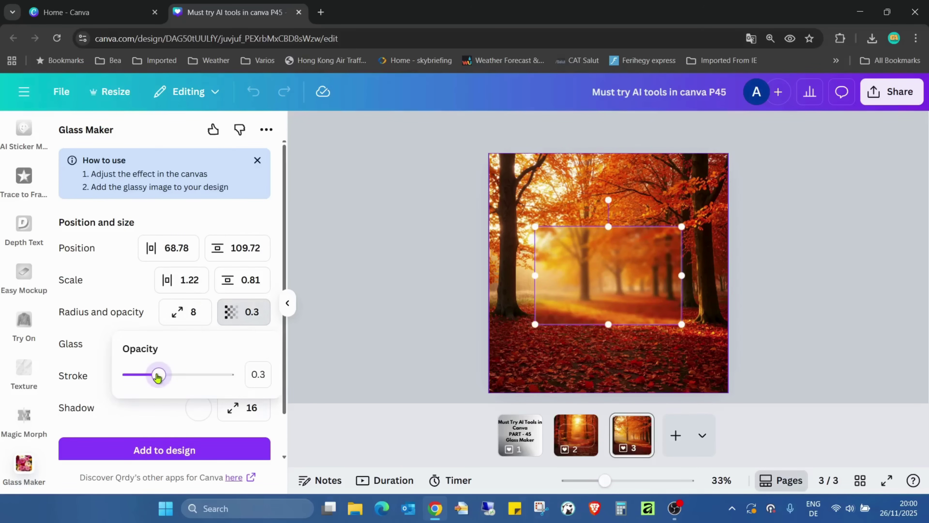
drag(158, 374, 160, 401)
Round the glass corners to radius 96 and widen the panel to scale 1.28 × 0.81
click(171, 321)
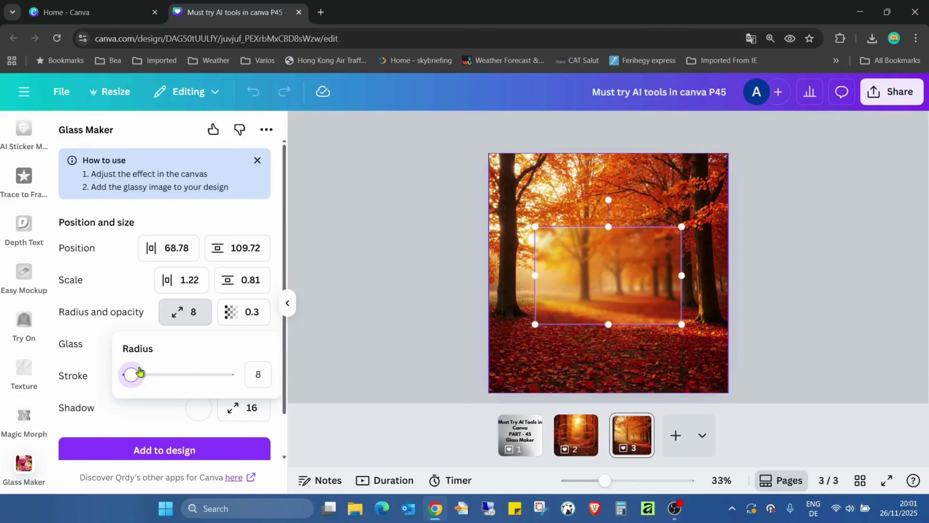
drag(133, 374, 167, 379)
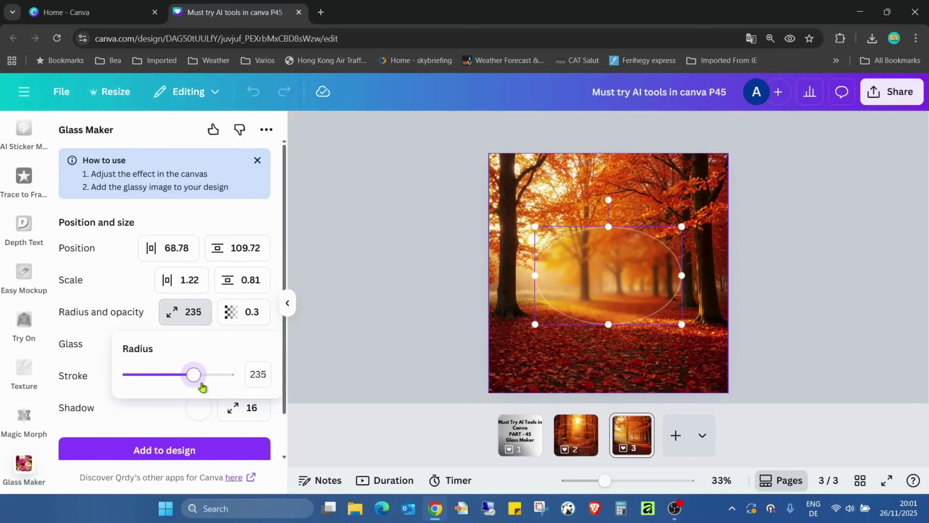
drag(203, 387, 247, 388)
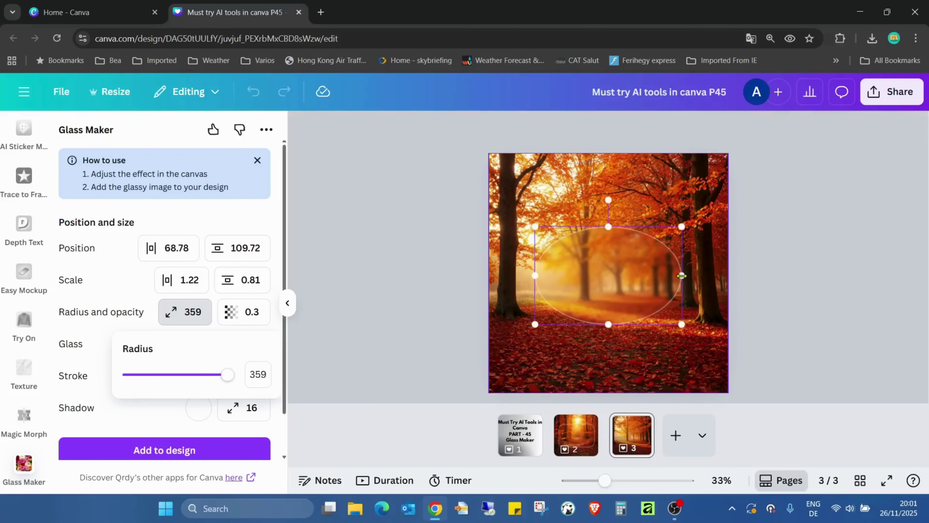
mouse_move(683, 276)
mouse_down()
mouse_move(633, 273)
mouse_move(690, 275)
mouse_up()
drag(226, 375, 155, 380)
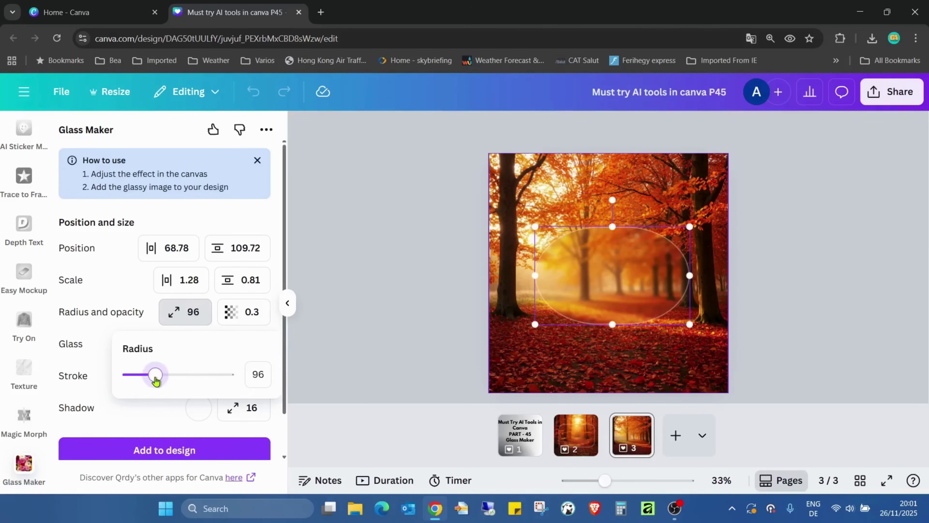
Leave the glass editor, select the forest photo, and generate a glass effect preview
click(317, 420)
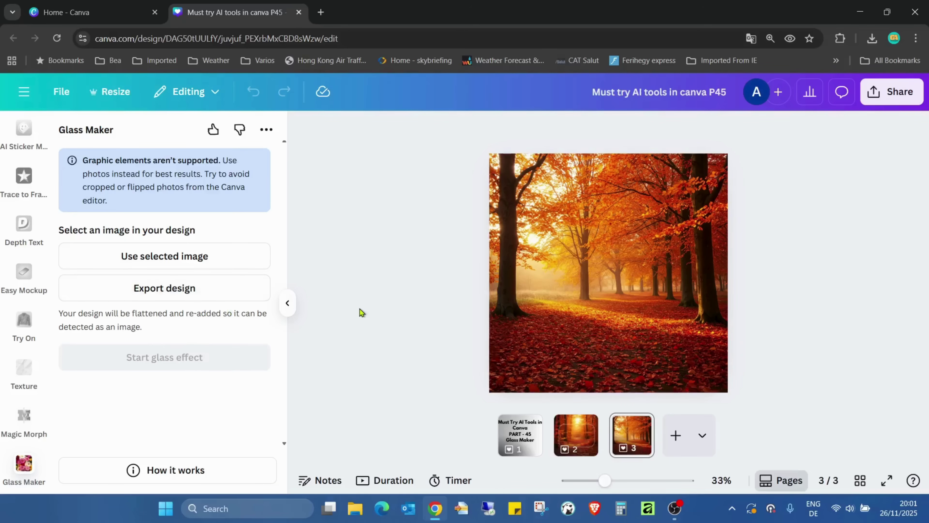
click(634, 288)
scroll(216, 366, down, 2)
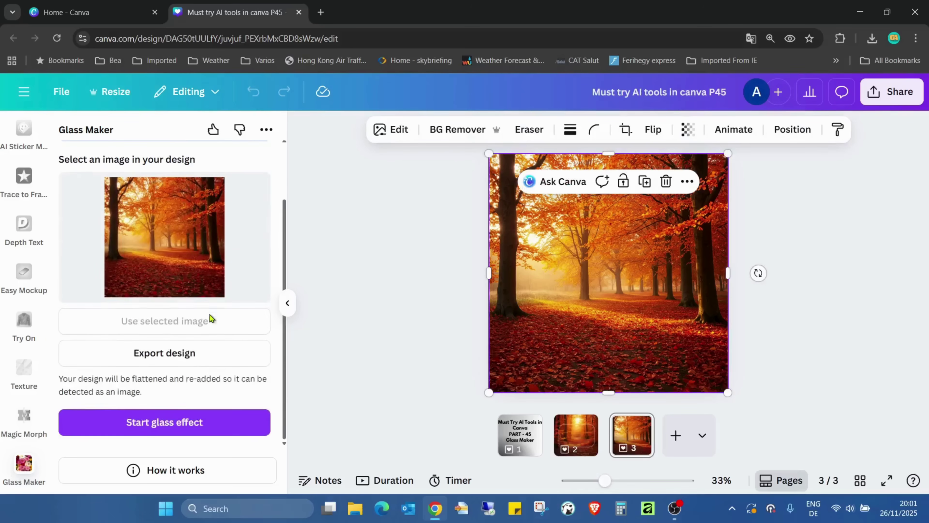
click(217, 420)
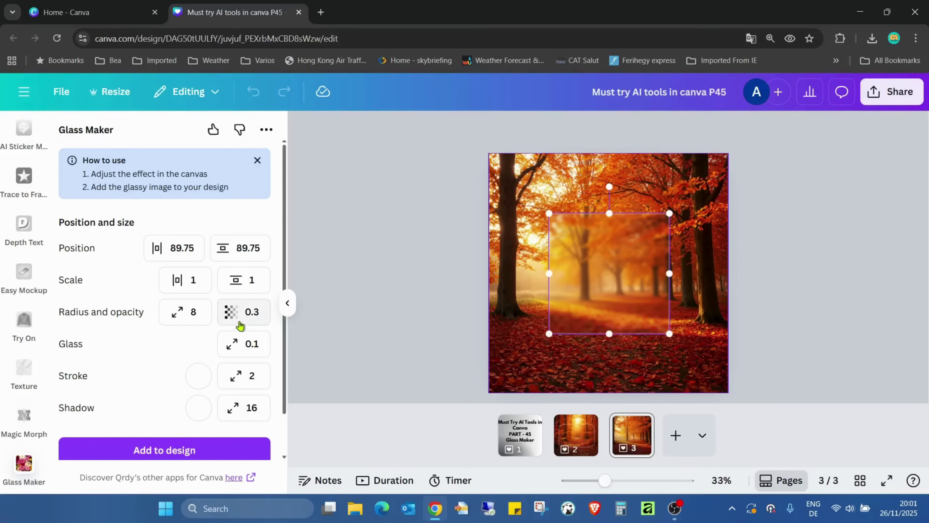
scroll(236, 325, down, 2)
Discard that preview and regenerate a default glass effect, scale 1 and radius 8
click(348, 317)
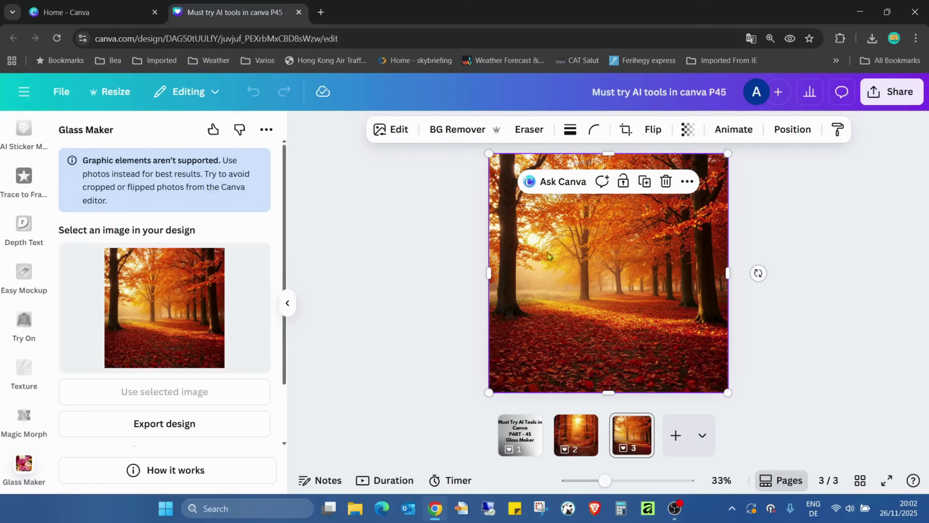
scroll(258, 388, down, 3)
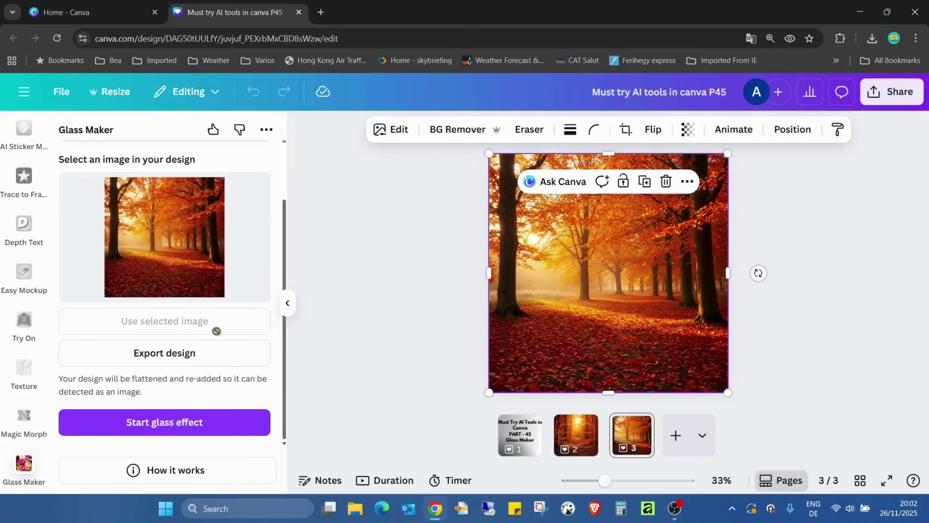
scroll(253, 344, up, 3)
scroll(235, 289, down, 3)
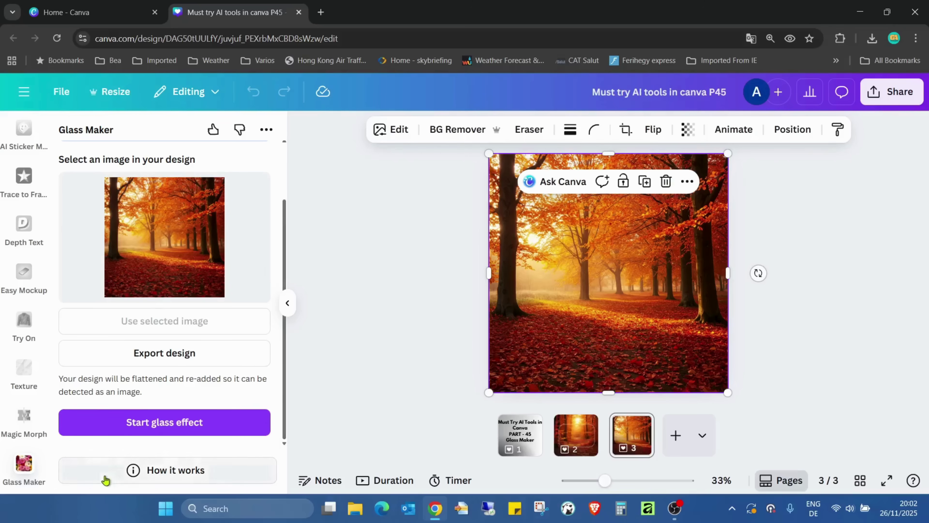
click(143, 432)
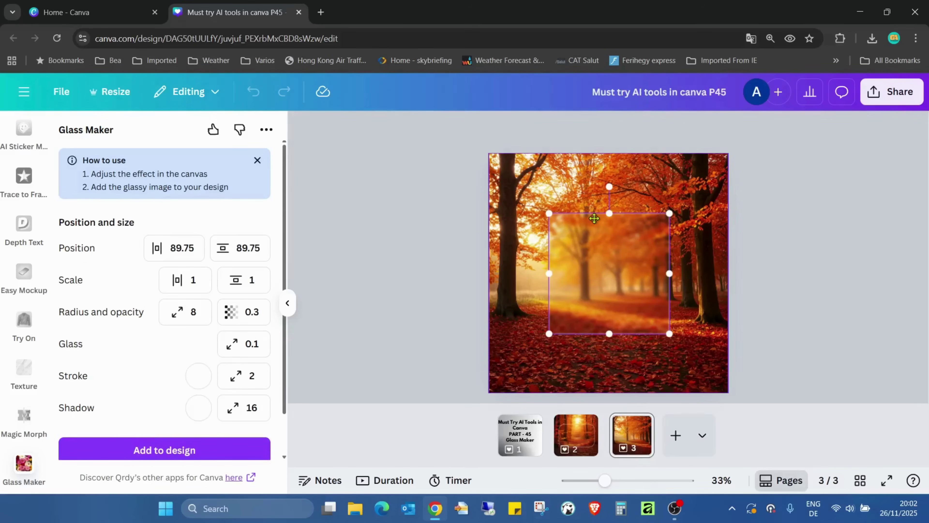
Resize the panel to 1.47 × 0.74 at 55.79 × 110.86 with corner radius 40
drag(608, 215, 624, 268)
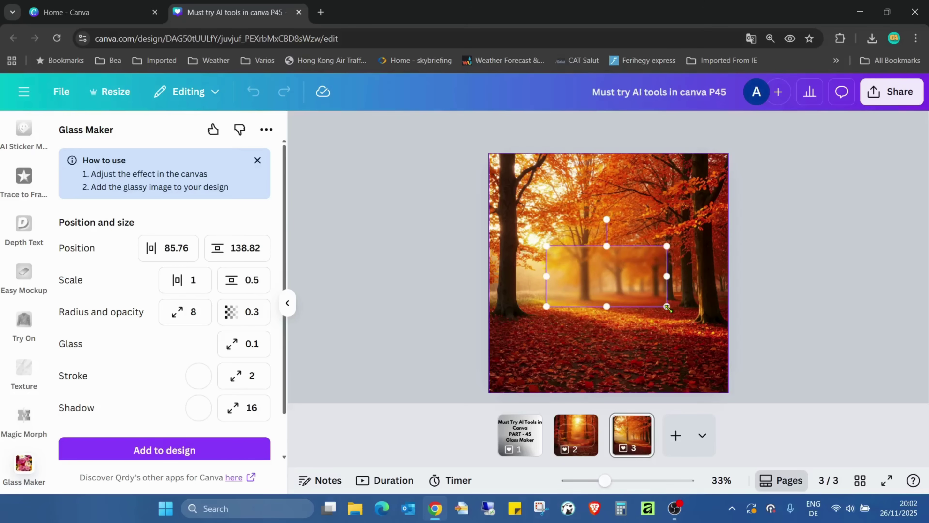
drag(667, 307, 649, 289)
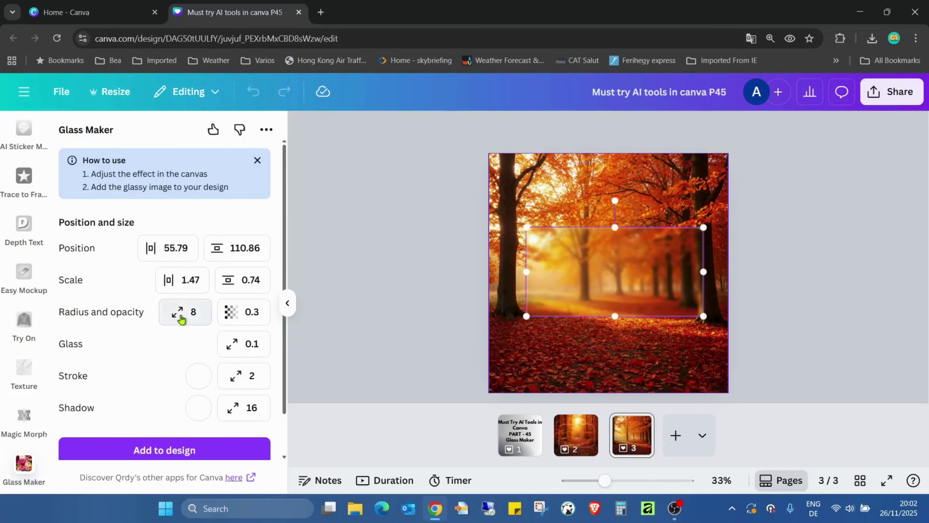
click(181, 318)
mouse_move(137, 374)
mouse_down()
mouse_move(148, 374)
mouse_move(139, 374)
mouse_up()
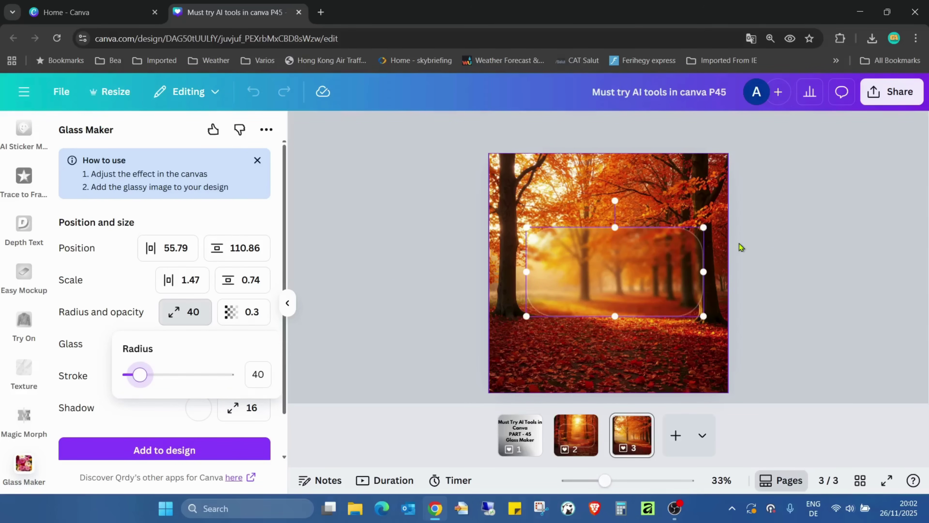
Adjust the glass frosting strength of the panel to 0.1
click(195, 225)
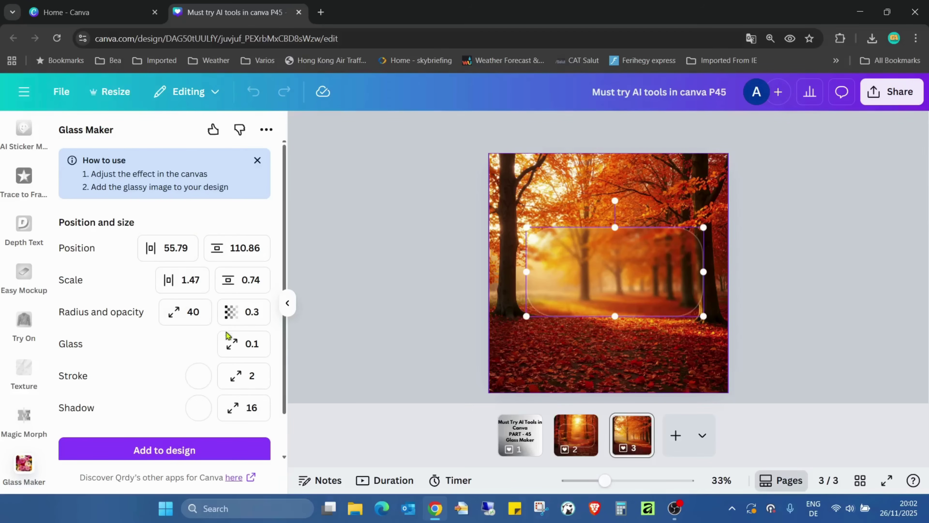
click(235, 346)
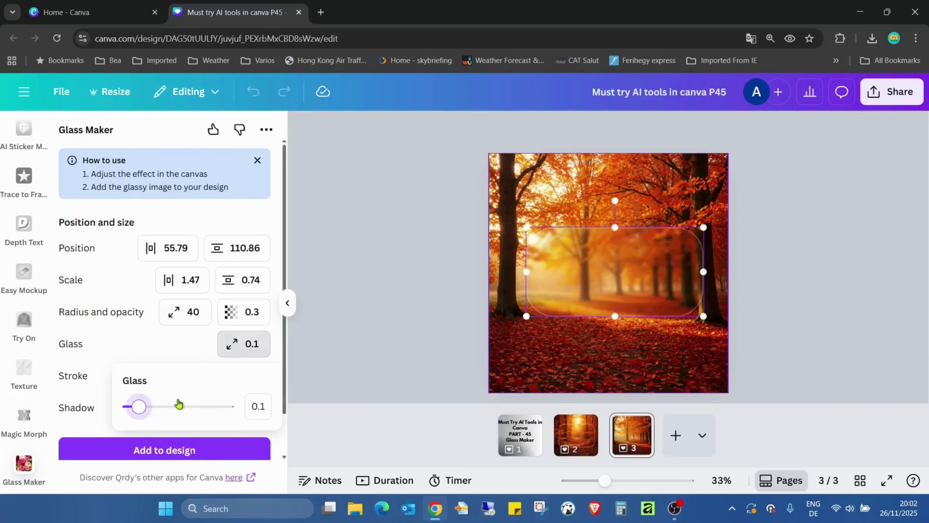
mouse_move(139, 406)
mouse_down()
mouse_move(259, 411)
mouse_move(99, 412)
mouse_move(137, 413)
mouse_up()
click(138, 348)
Set the panel's stroke width to 1 and its shadow blur to 5
click(234, 385)
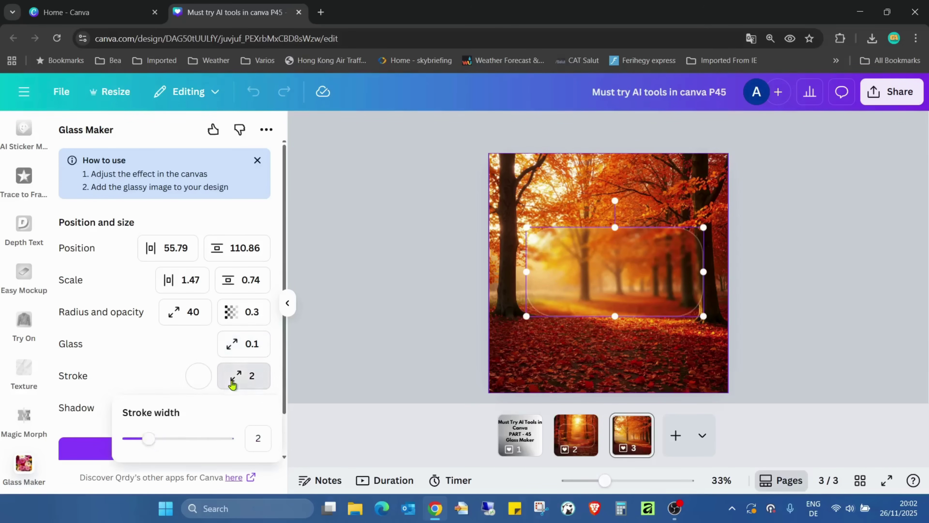
mouse_move(139, 436)
mouse_down()
mouse_move(272, 438)
mouse_move(135, 446)
mouse_up()
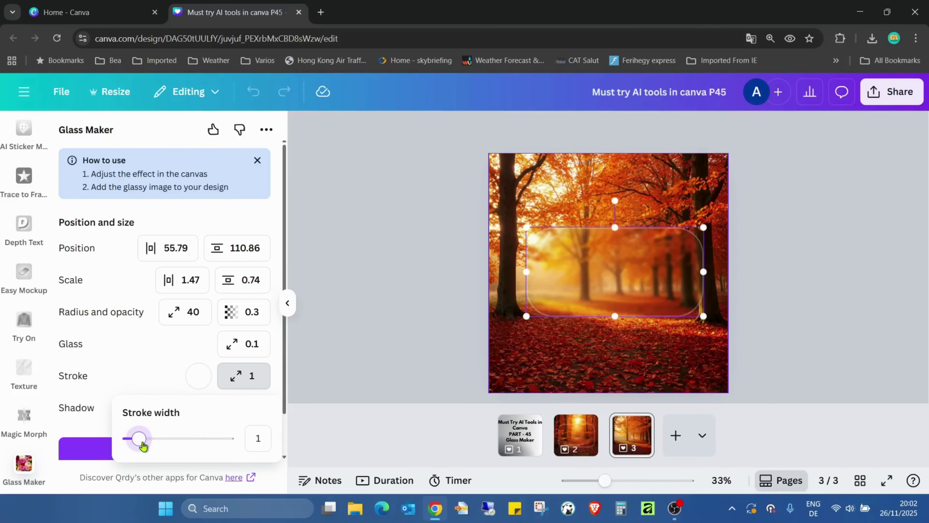
click(158, 351)
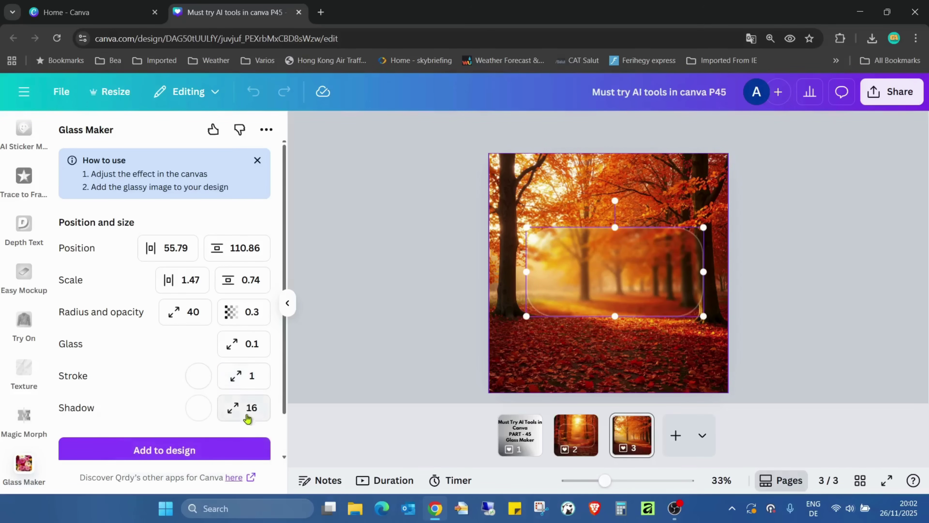
click(242, 409)
drag(144, 366, 134, 387)
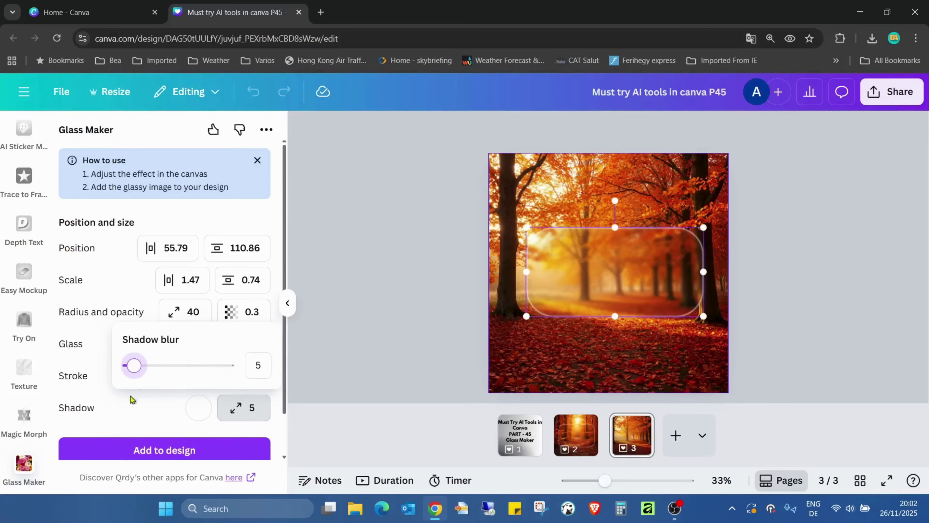
Make the glass panel's stroke colour black
click(198, 409)
click(197, 409)
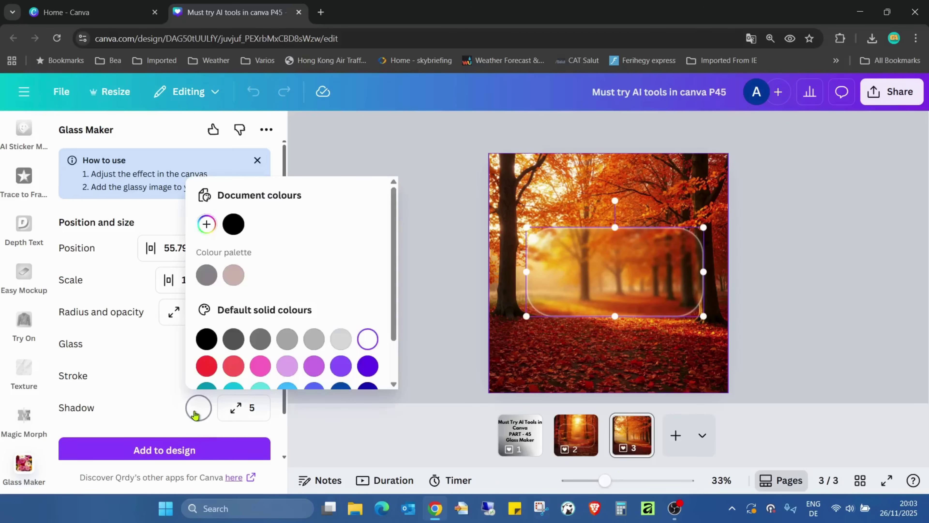
click(142, 424)
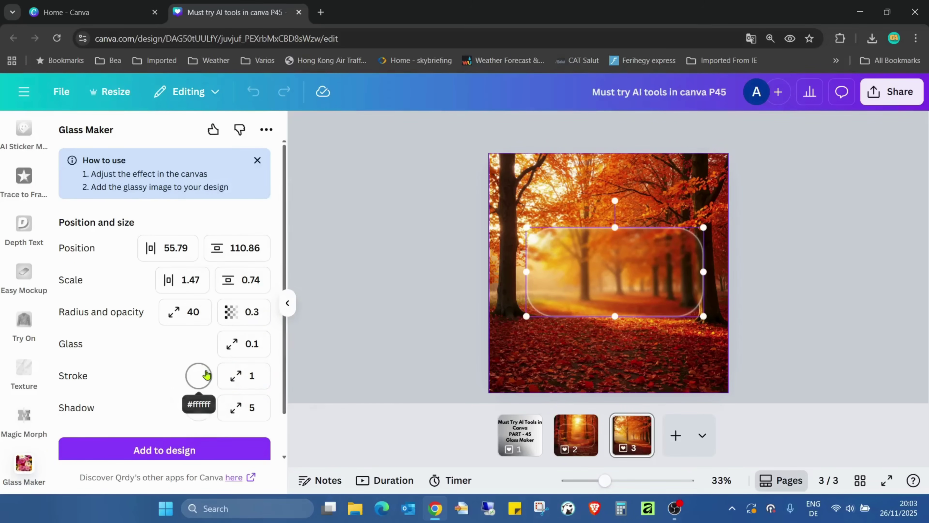
click(204, 374)
click(233, 192)
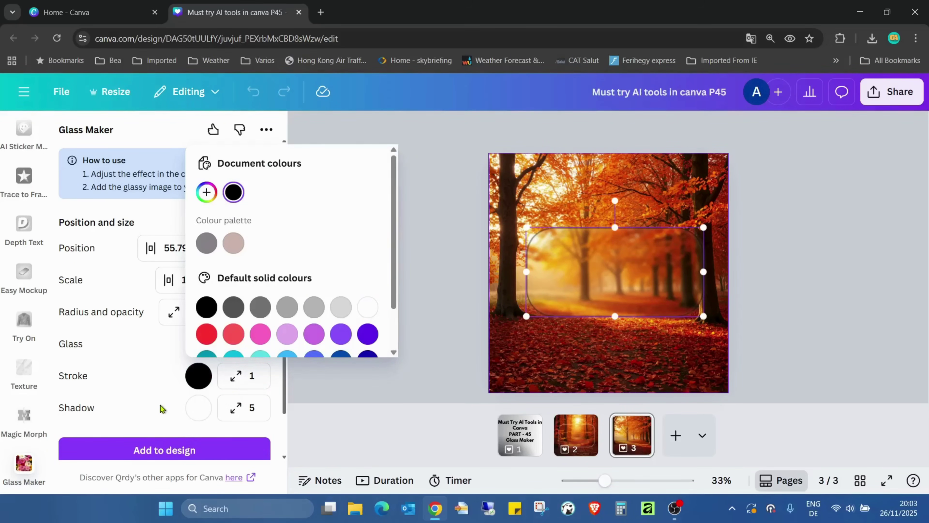
click(192, 415)
Change the glass panel's shadow colour to grey
click(192, 415)
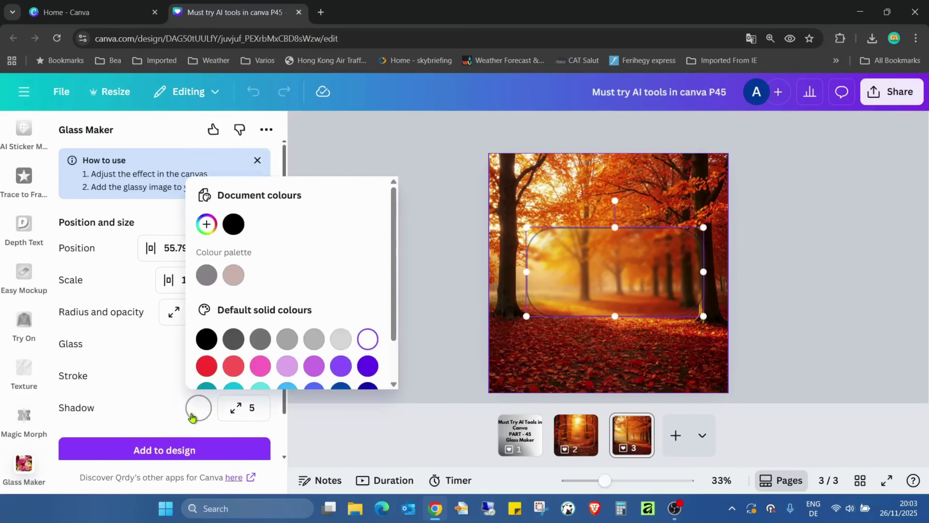
click(287, 339)
click(156, 379)
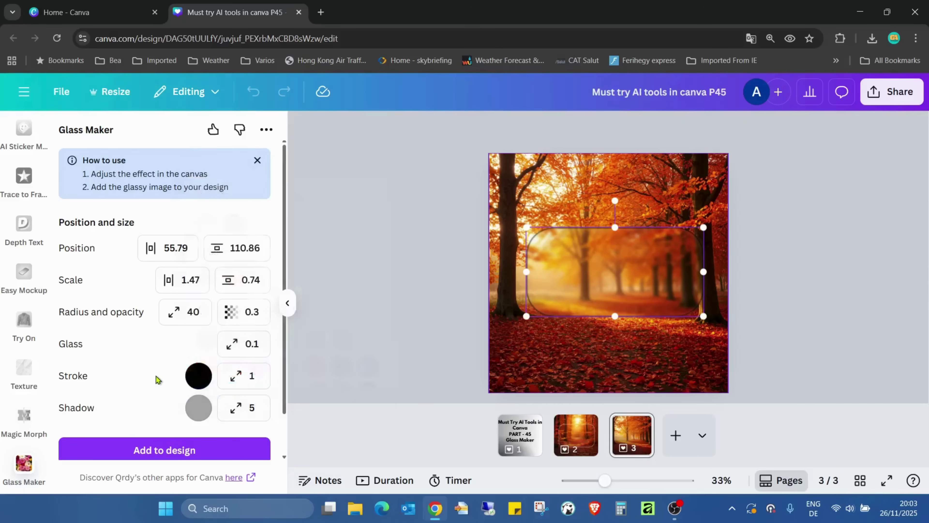
scroll(157, 355, down, 1)
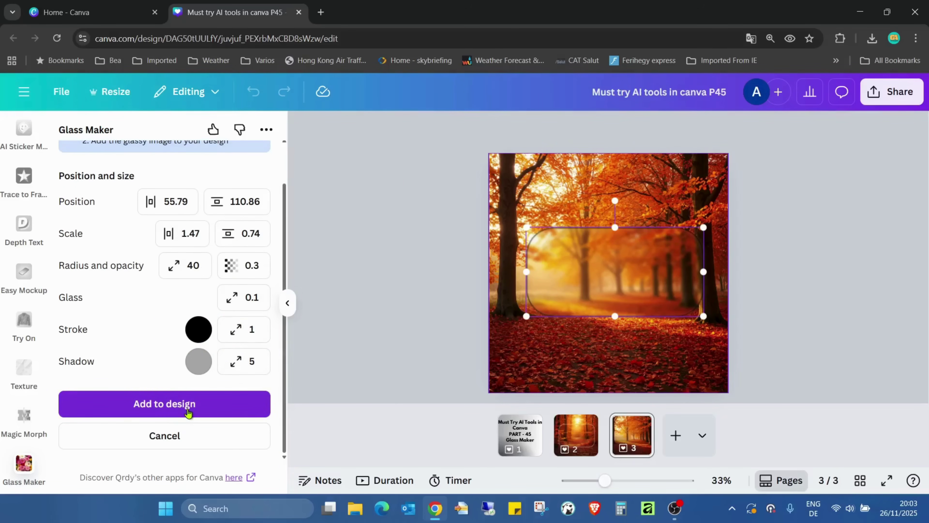
Add the glass image to the design, paste it onto new page 4, and enlarge it to 1,080 × 1,080
click(188, 412)
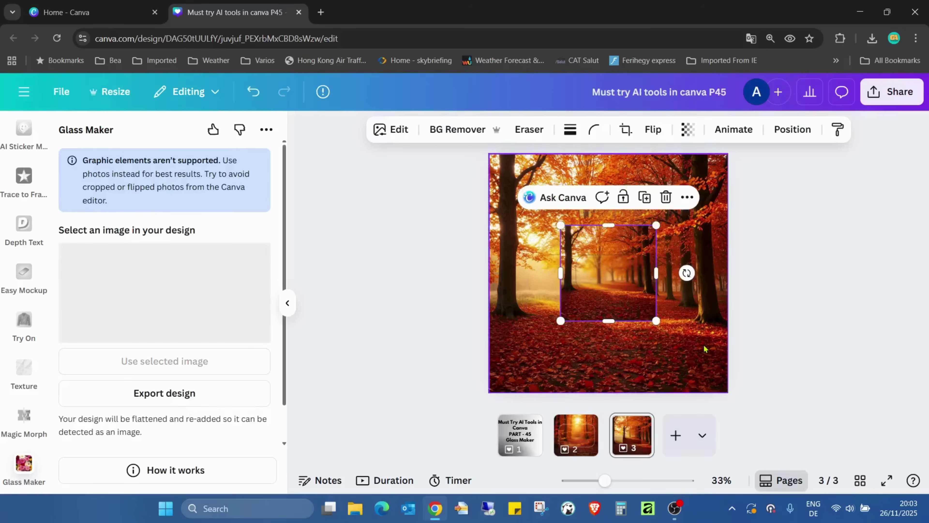
drag(627, 261, 622, 240)
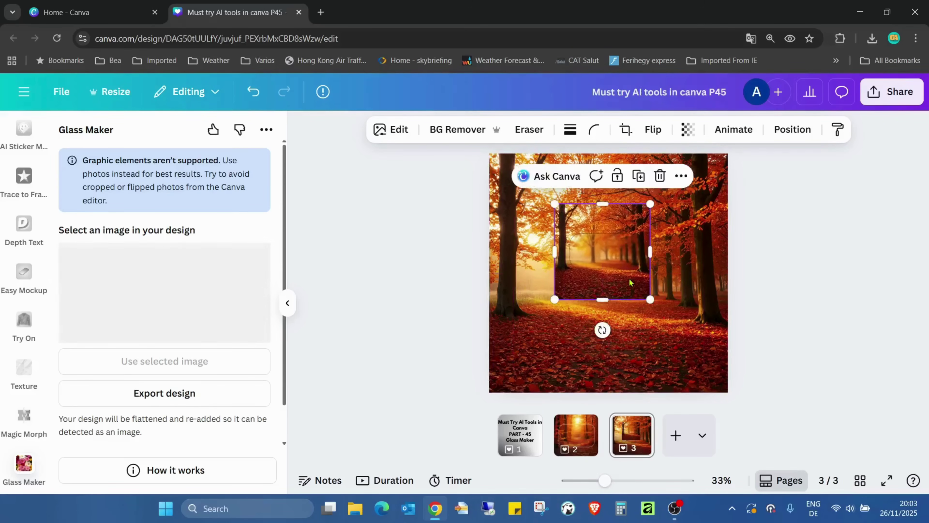
click(672, 418)
key(ctrl+v)
drag(589, 245, 523, 195)
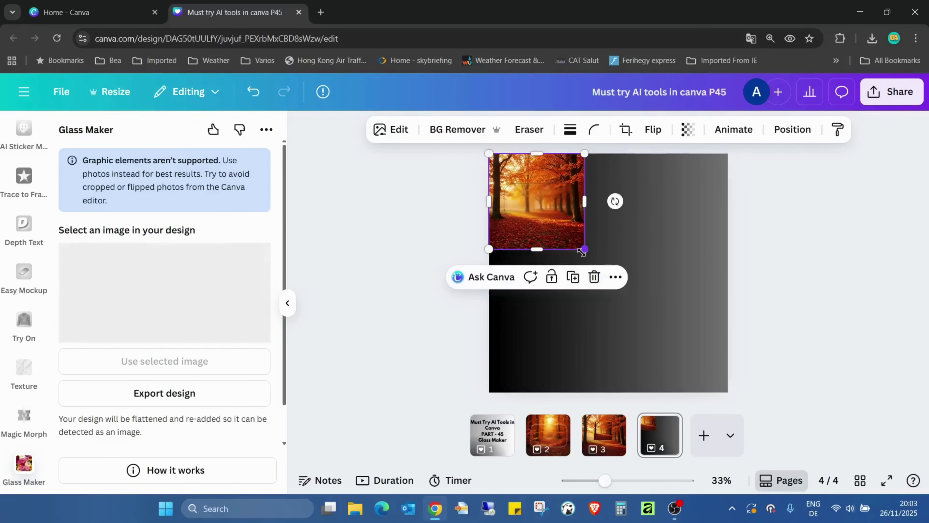
drag(581, 252, 727, 395)
click(886, 480)
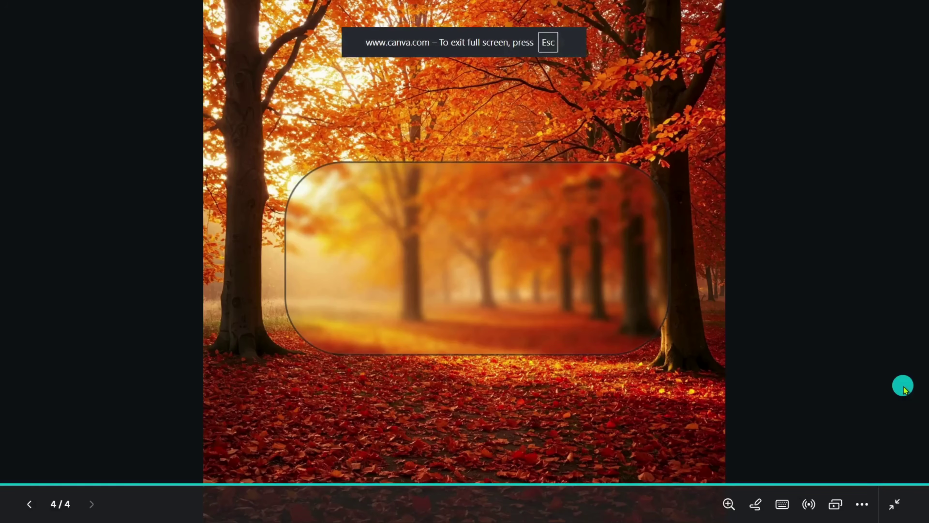
key(Left)
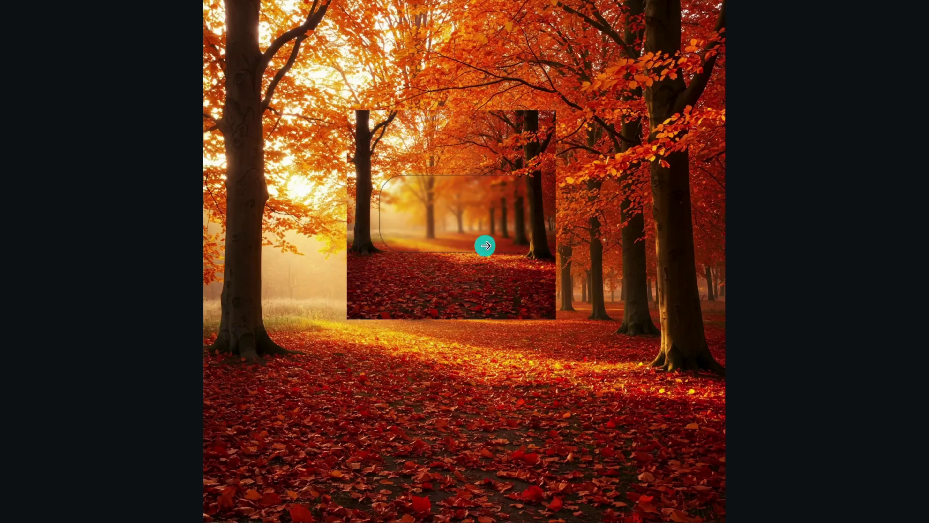
key(Escape)
click(600, 326)
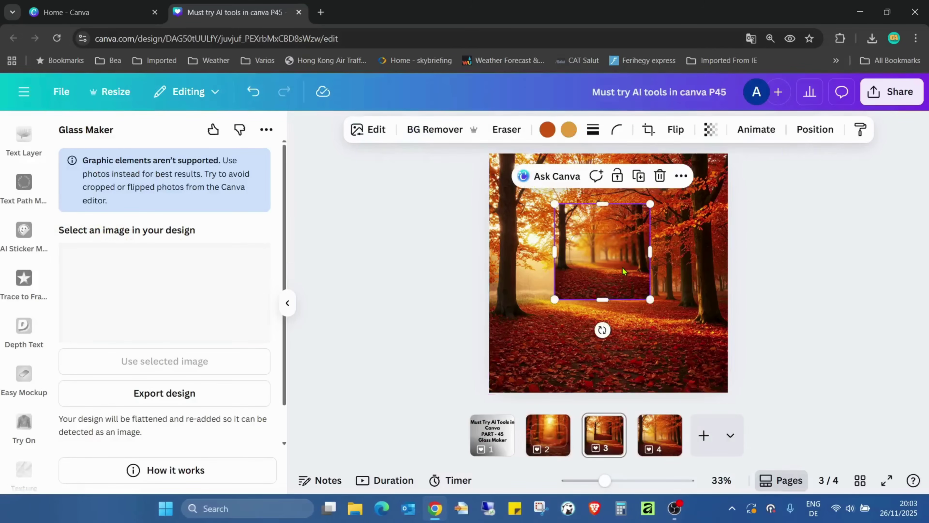
key(Escape)
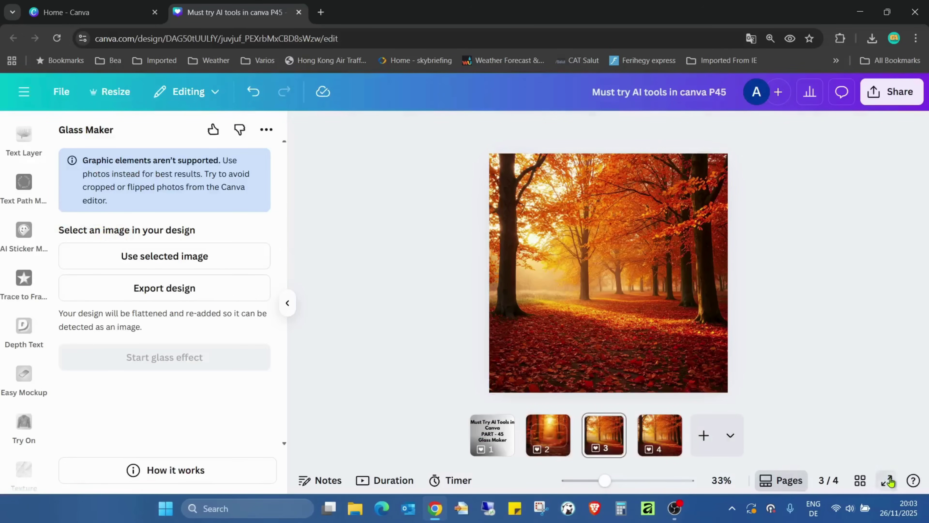
click(887, 480)
click(812, 249)
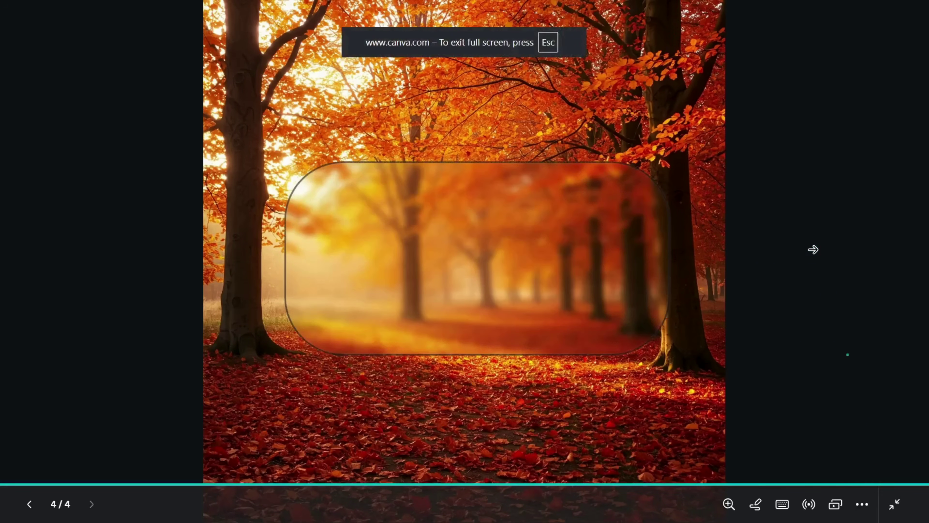